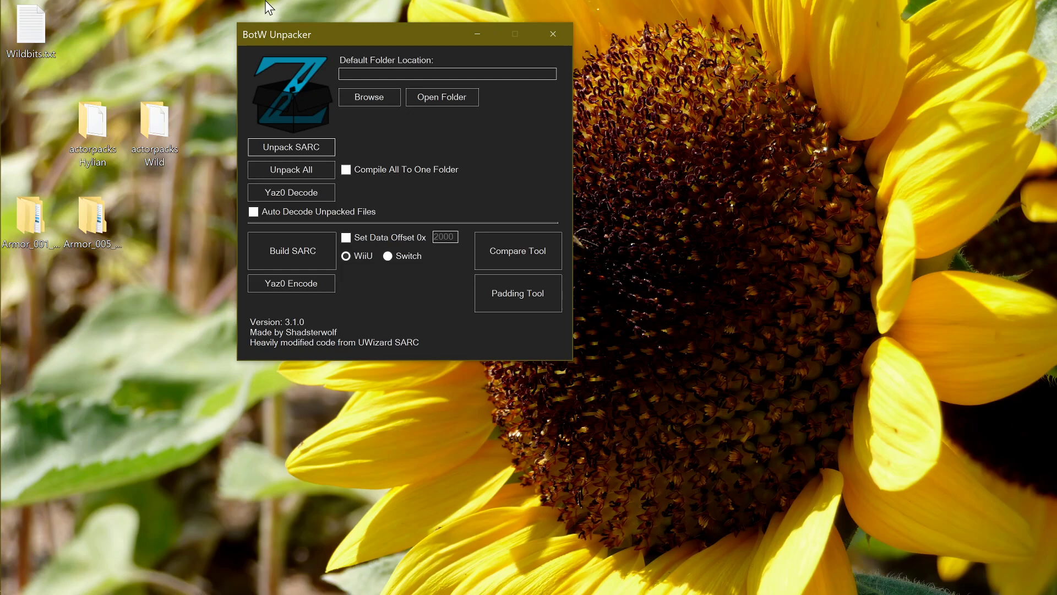
Step: Build the Desktop/actorpacks Hylian/Armor_001_Upper folder into Armor_001_Upper.bactorpack, overwriting the existing file
left_click(298, 250)
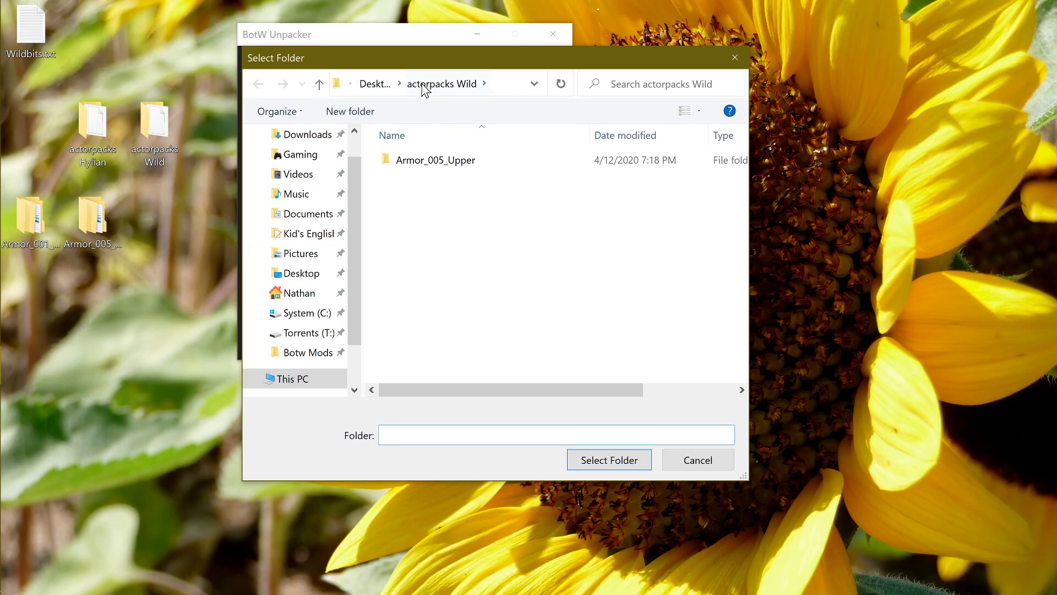
left_click(381, 88)
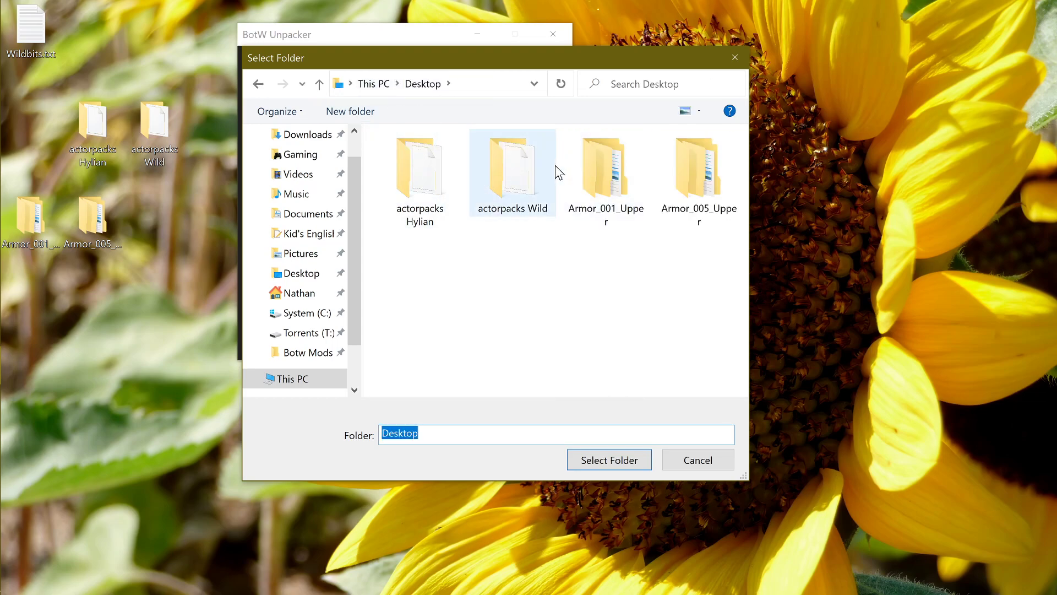
double_click(420, 169)
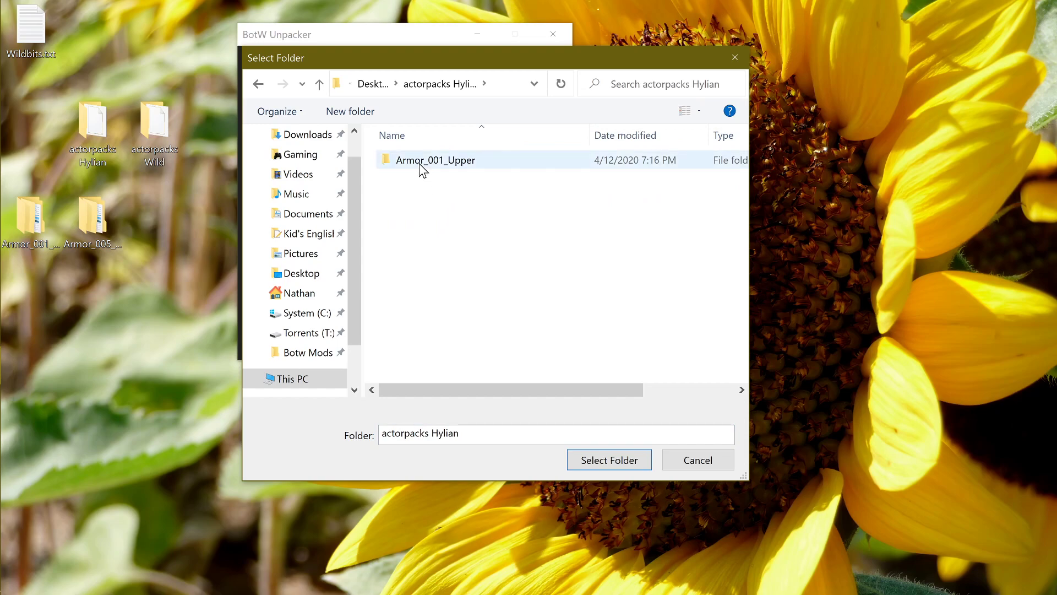
left_click(423, 165)
left_click(628, 469)
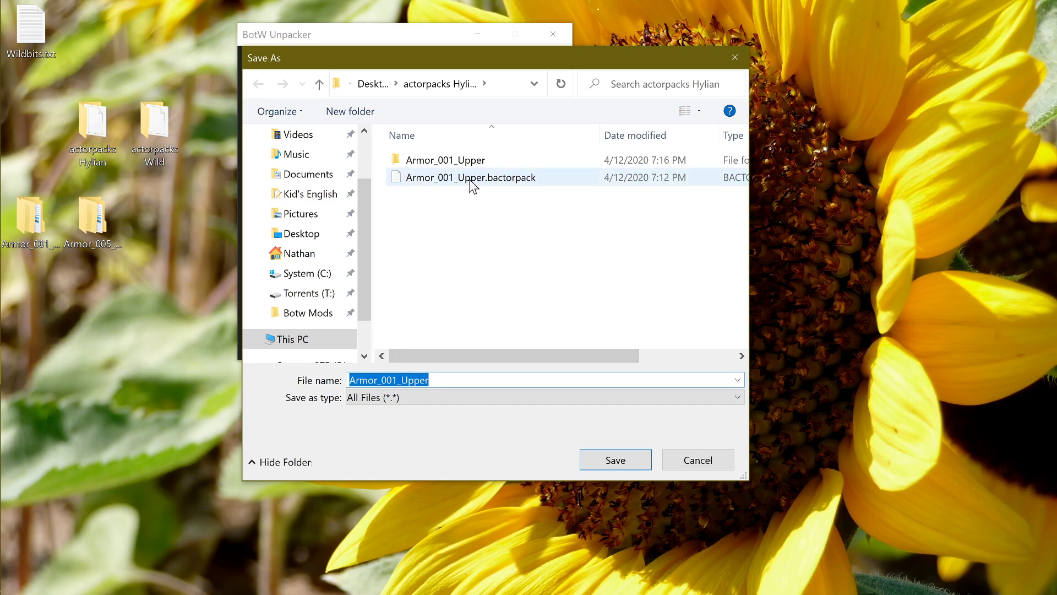
left_click(496, 183)
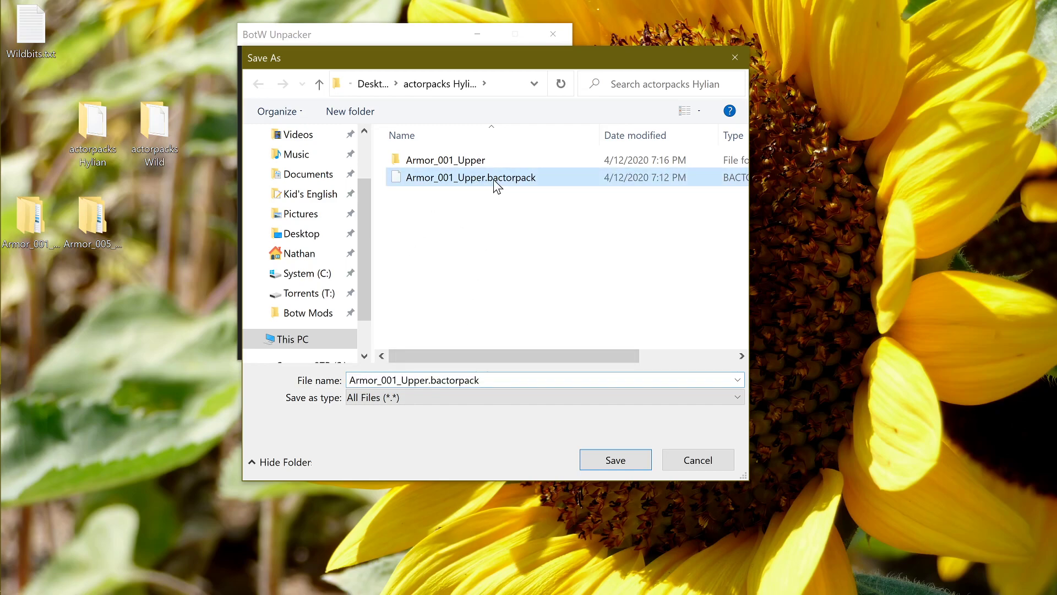
left_click(622, 465)
left_click(574, 309)
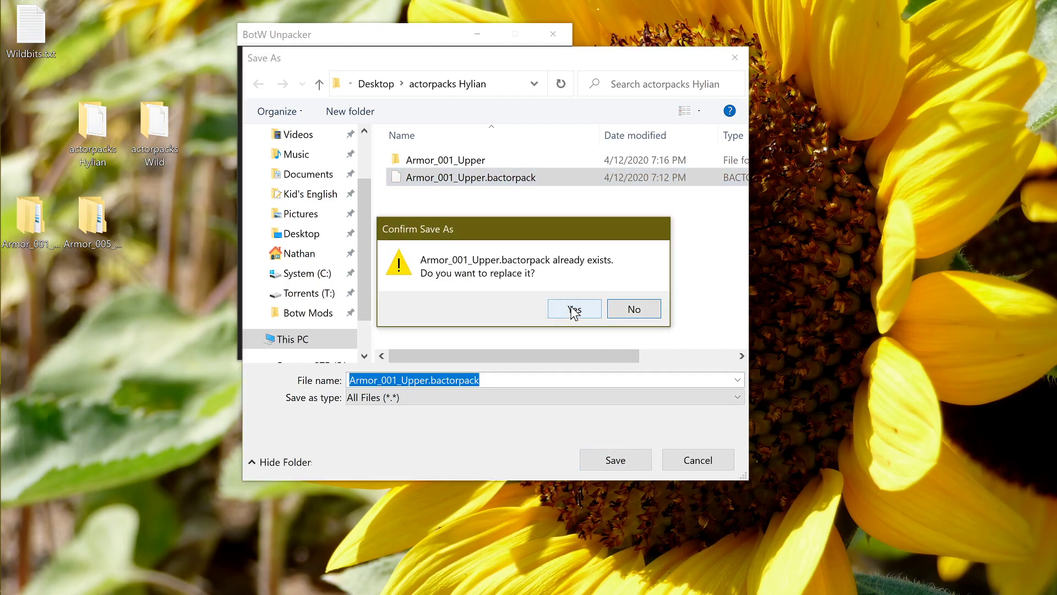
left_click(667, 367)
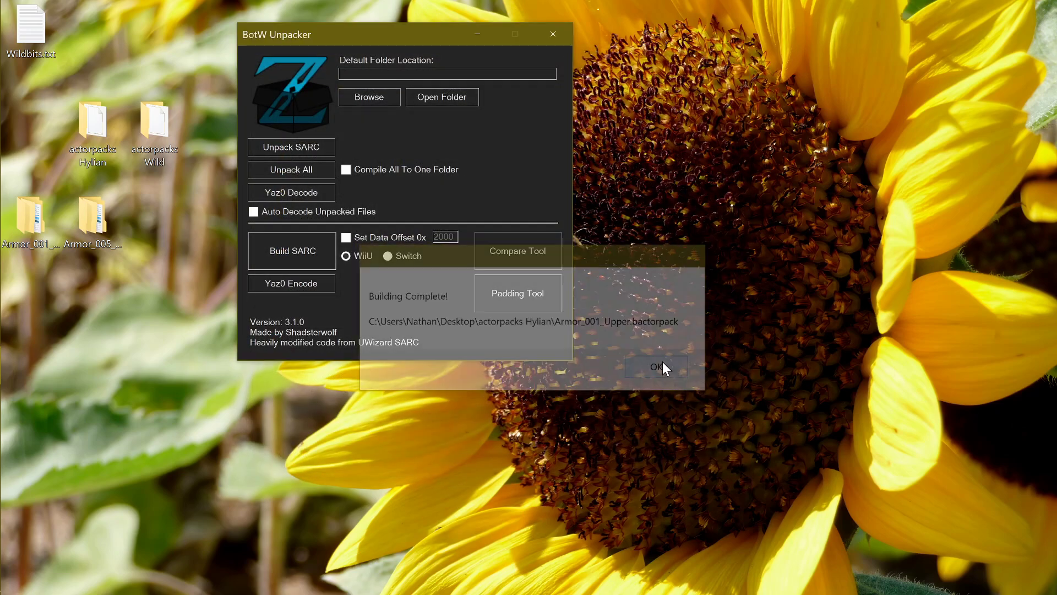
left_click(302, 251)
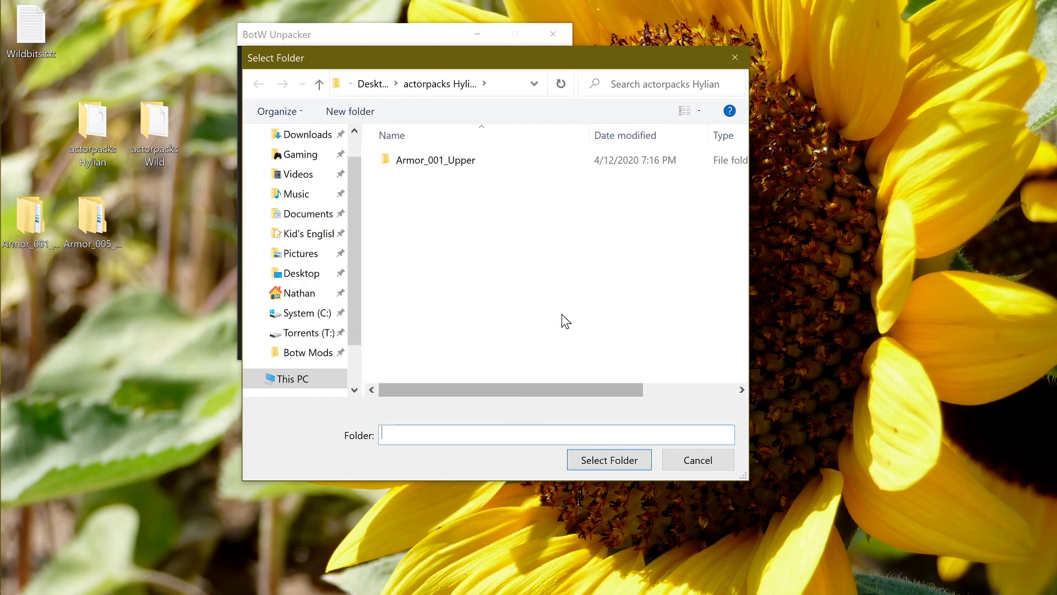
Step: Build the Desktop/actorpacks Wild/Armor_005_Upper folder into Armor_005_Upper.bactorpack, overwriting the existing file
left_click(697, 463)
left_click(266, 252)
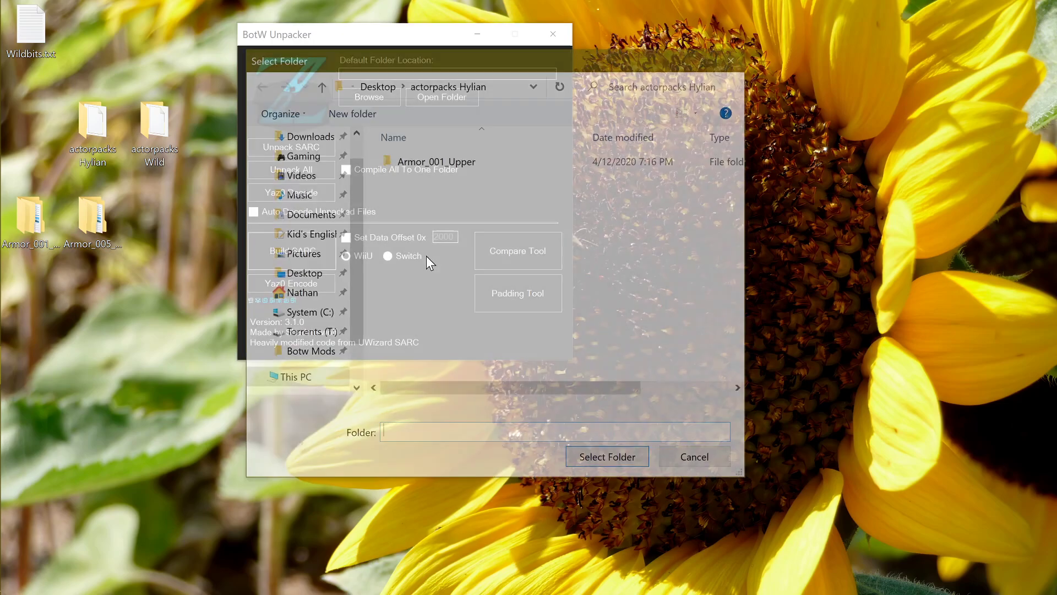
left_click(369, 85)
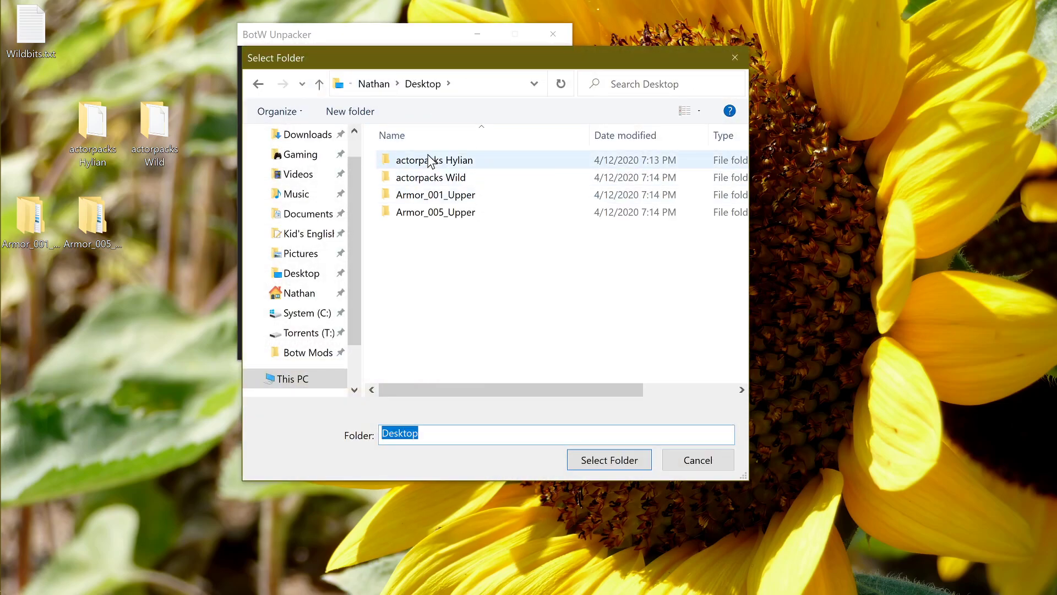
double_click(437, 182)
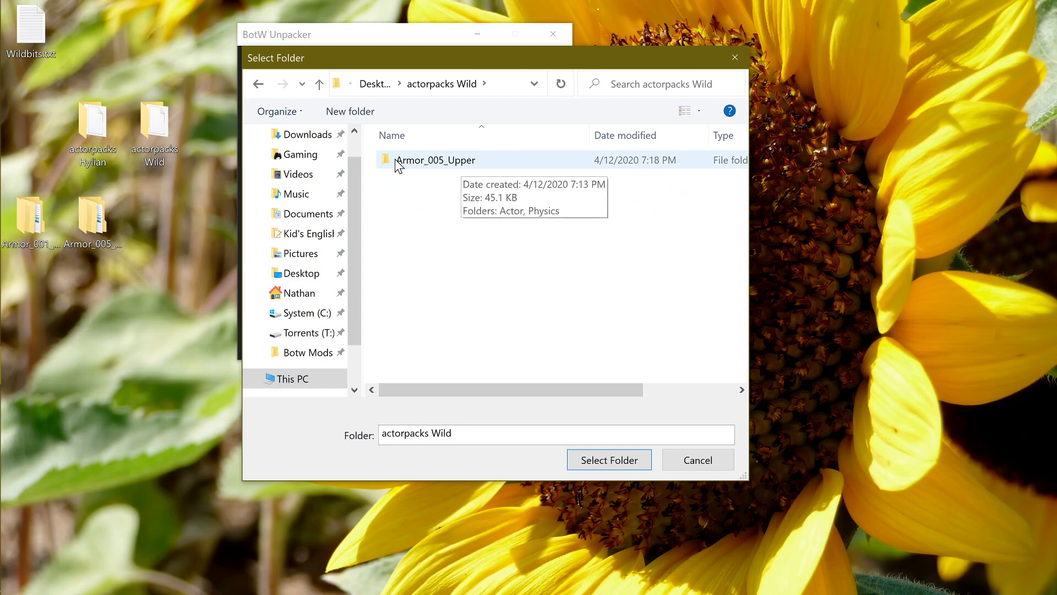
left_click(422, 162)
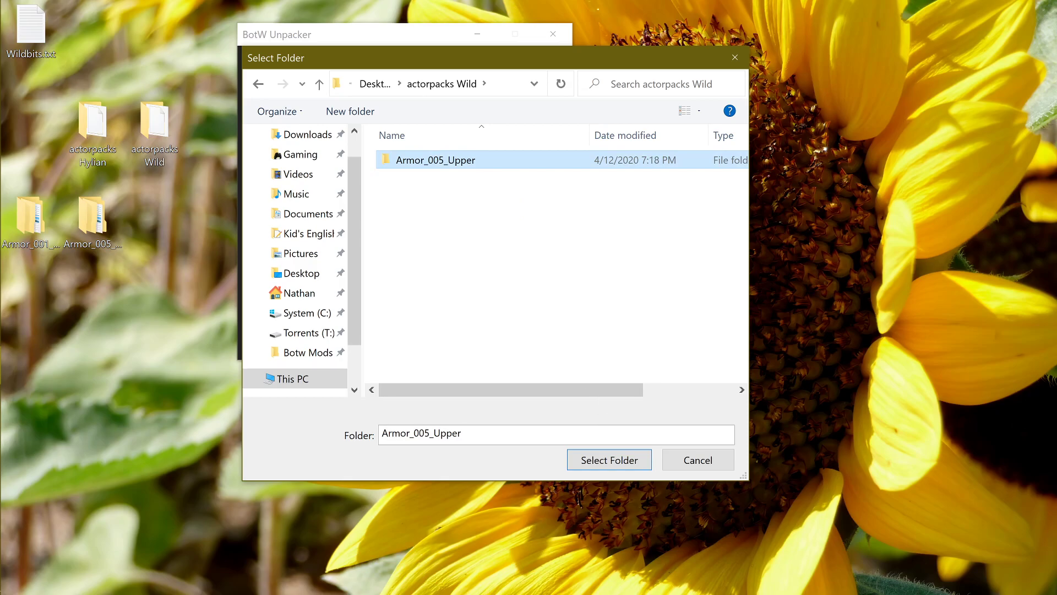
left_click(613, 466)
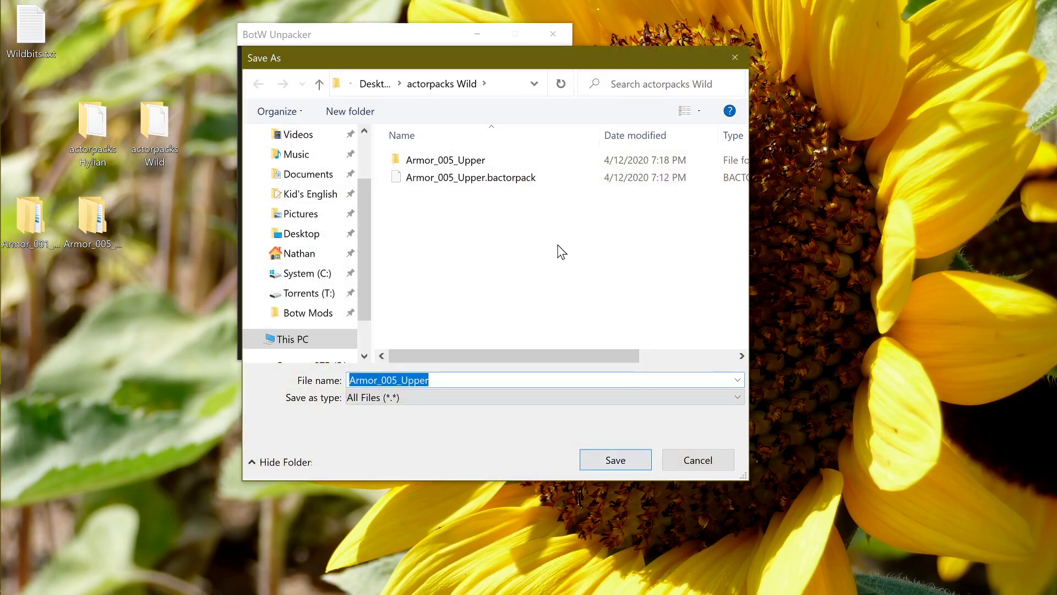
left_click(499, 179)
left_click(628, 466)
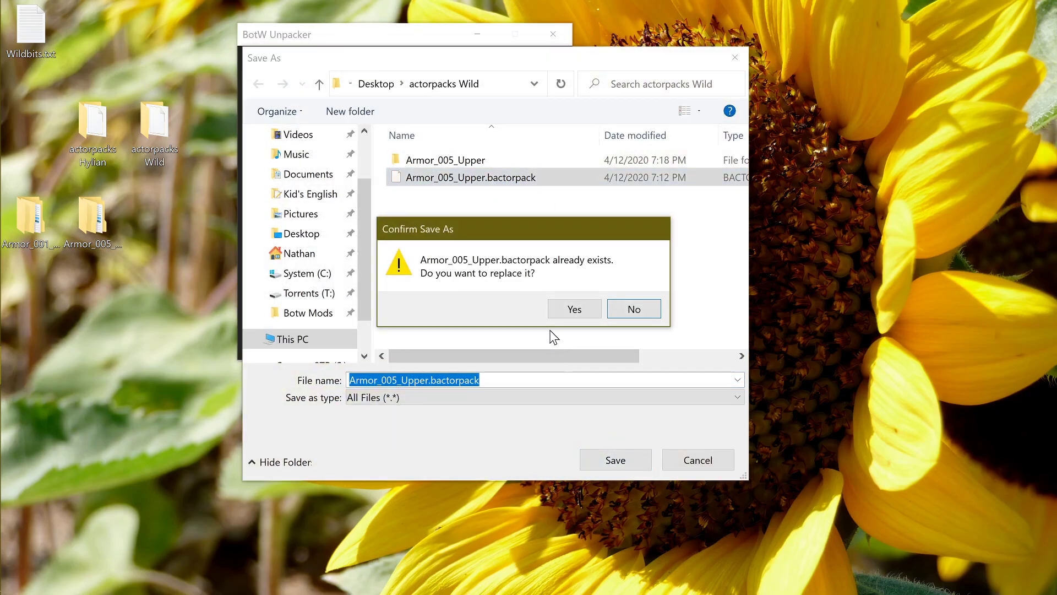
left_click(576, 307)
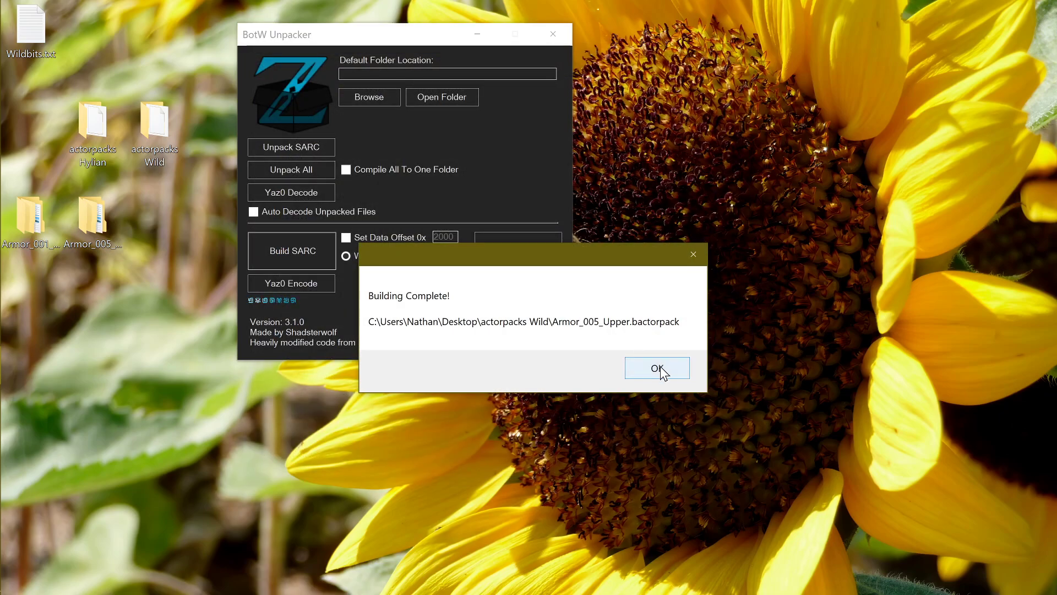
left_click(660, 367)
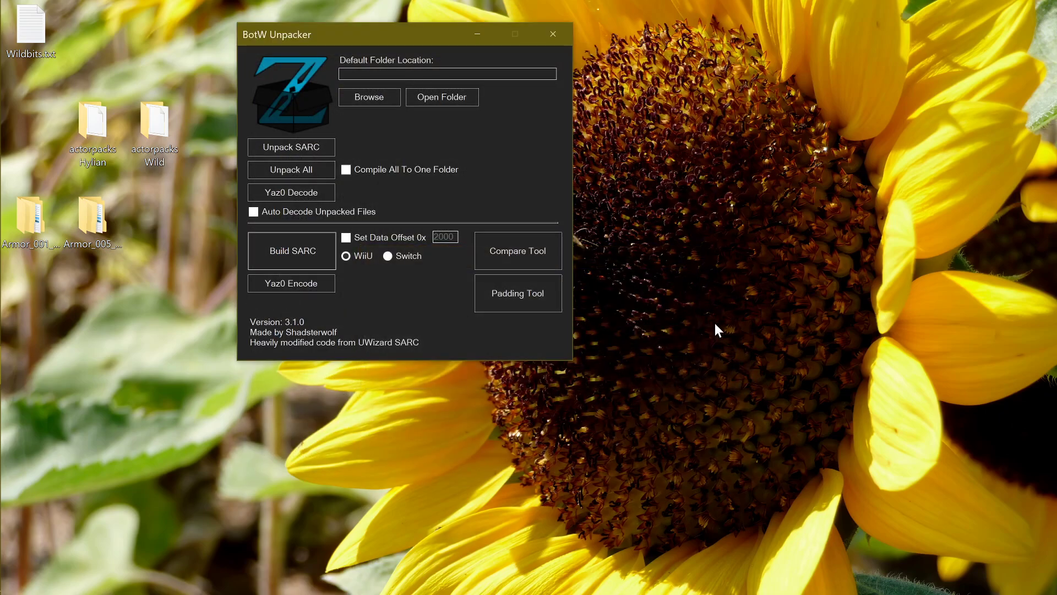
Step: Yaz0-encode actorpacks Wild/Armor_005_Upper.bactorpack to produce Armor_005_Upper.sbactorpack
left_click(292, 283)
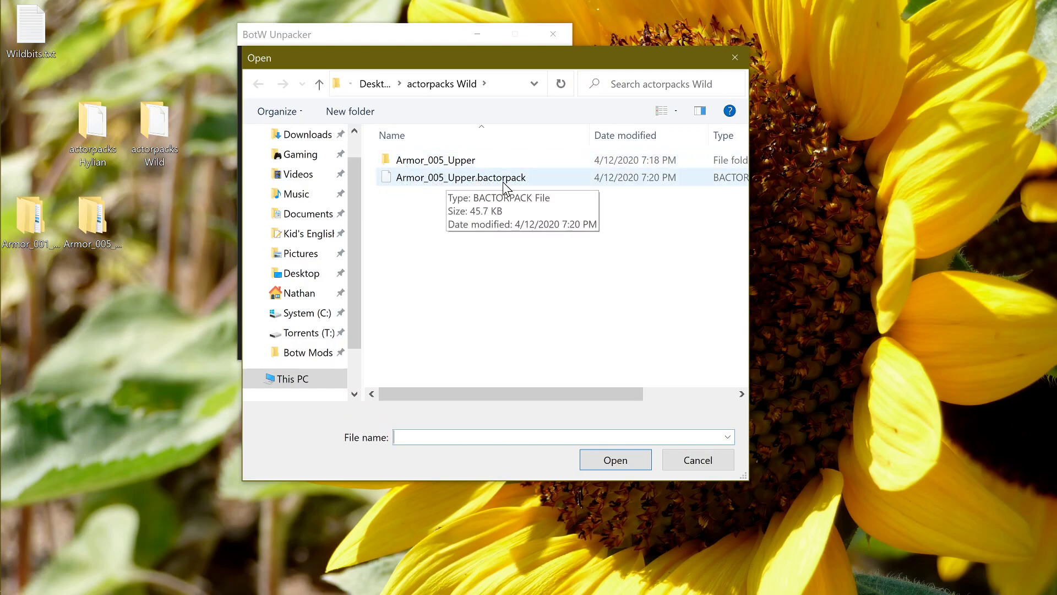
left_click(459, 177)
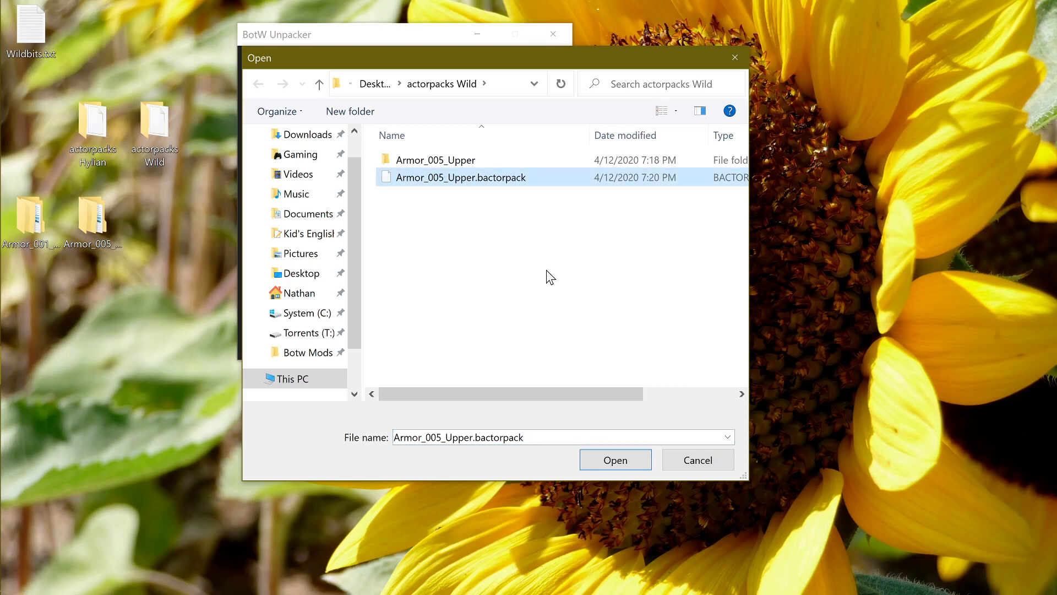
left_click(615, 460)
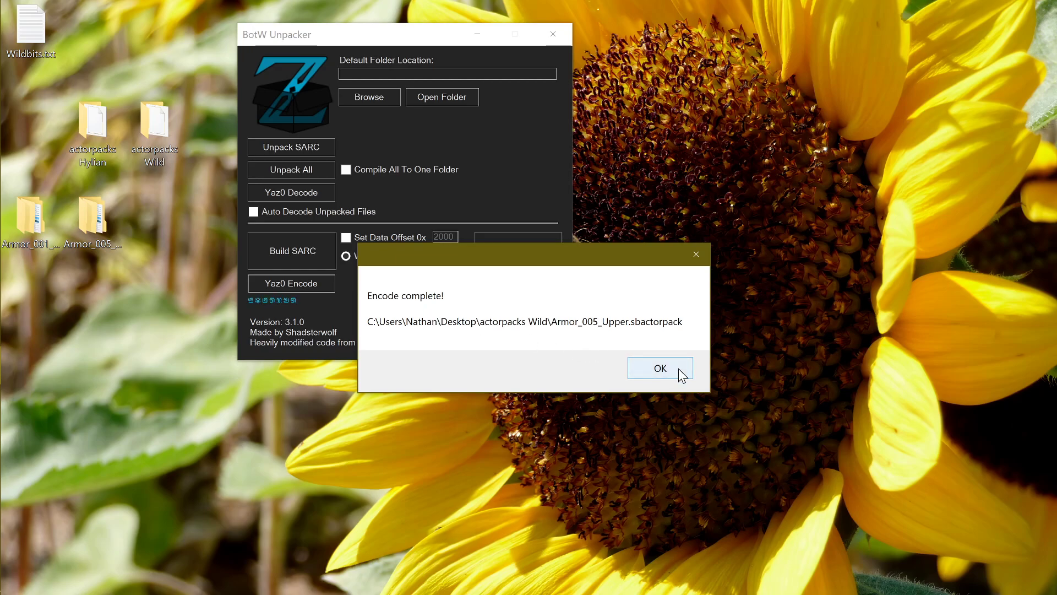
left_click(679, 372)
double_click(155, 129)
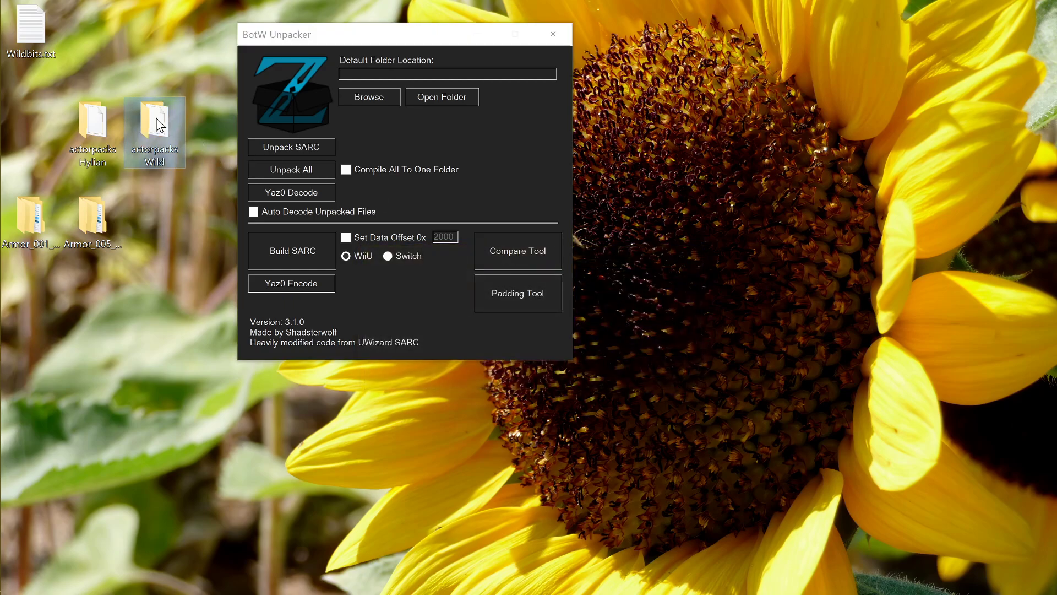
Step: Delete the Armor_005_Upper folder and Armor_005_Upper.bactorpack, keeping only the .sbactorpack, and close the window
left_click(238, 148)
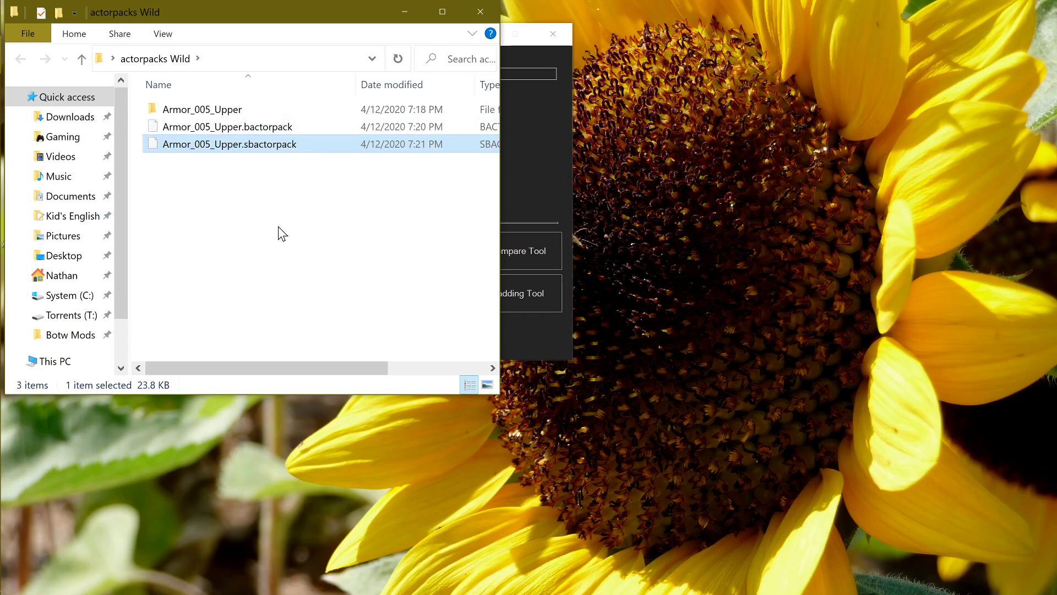
left_click_drag(137, 101, 197, 131)
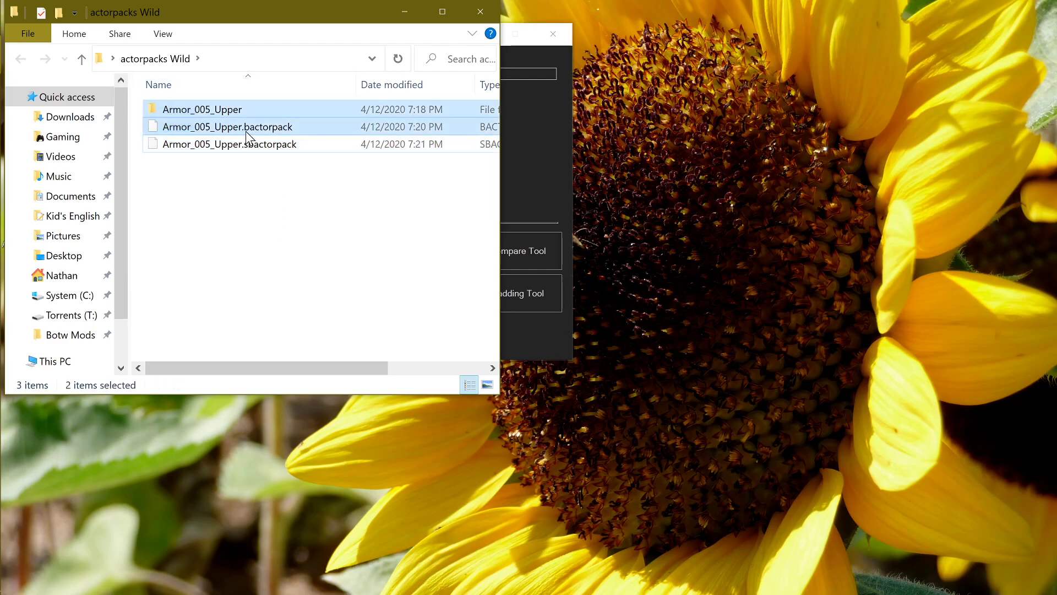
right_click(206, 111)
left_click(259, 400)
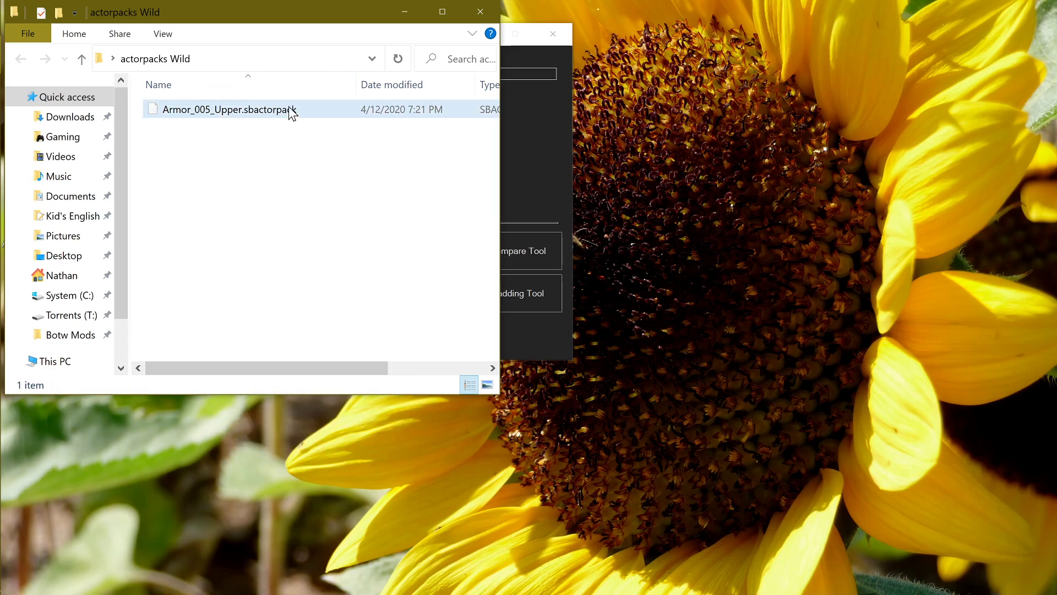
left_click(482, 12)
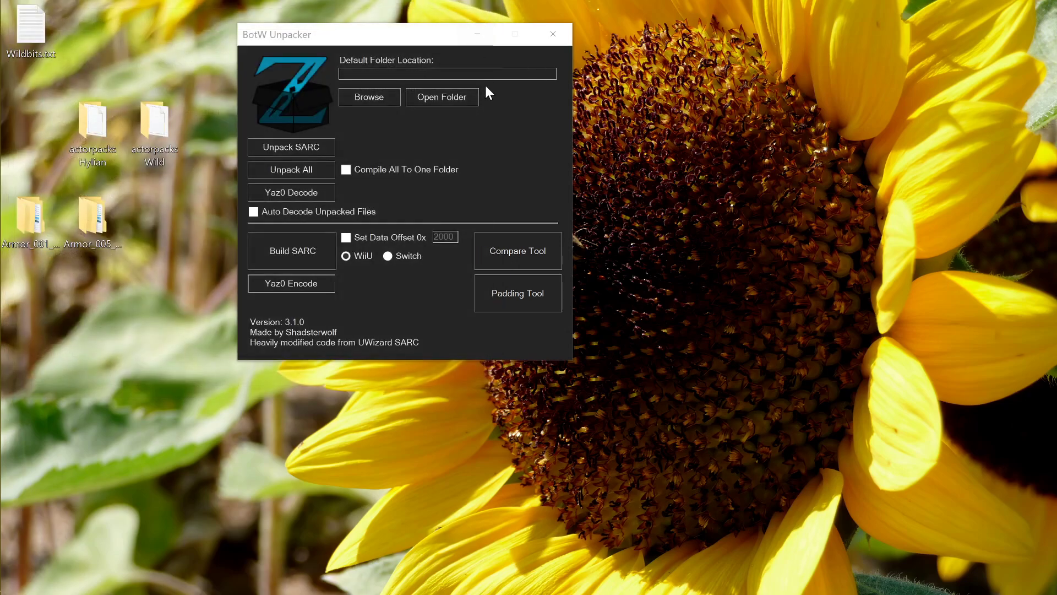
Step: Yaz0-encode Desktop/actorpacks Hylian/Armor_001_Upper.bactorpack to produce Armor_001_Upper.sbactorpack
left_click(292, 280)
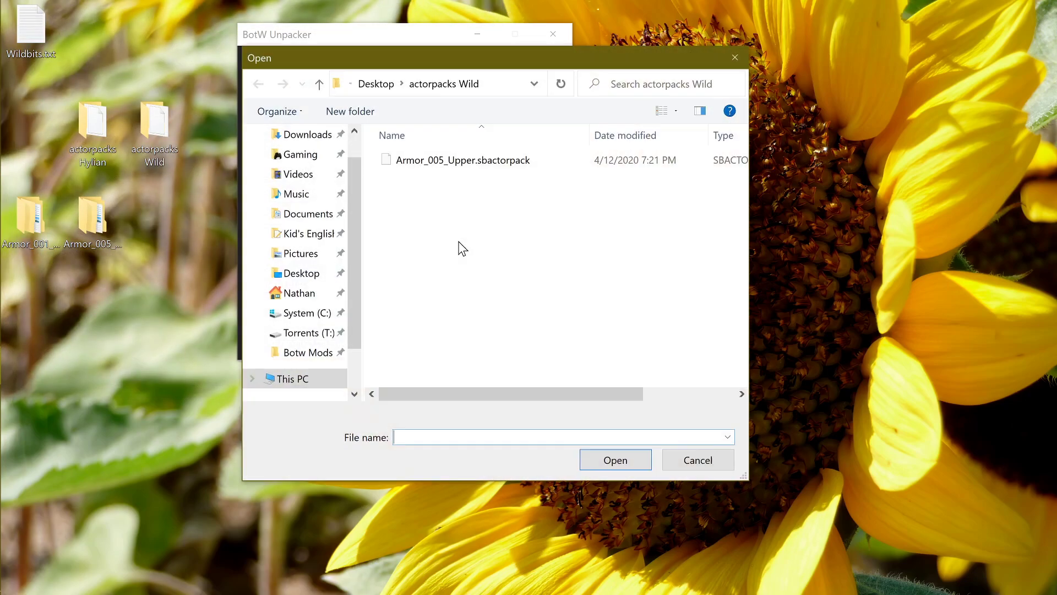
left_click(376, 84)
double_click(438, 166)
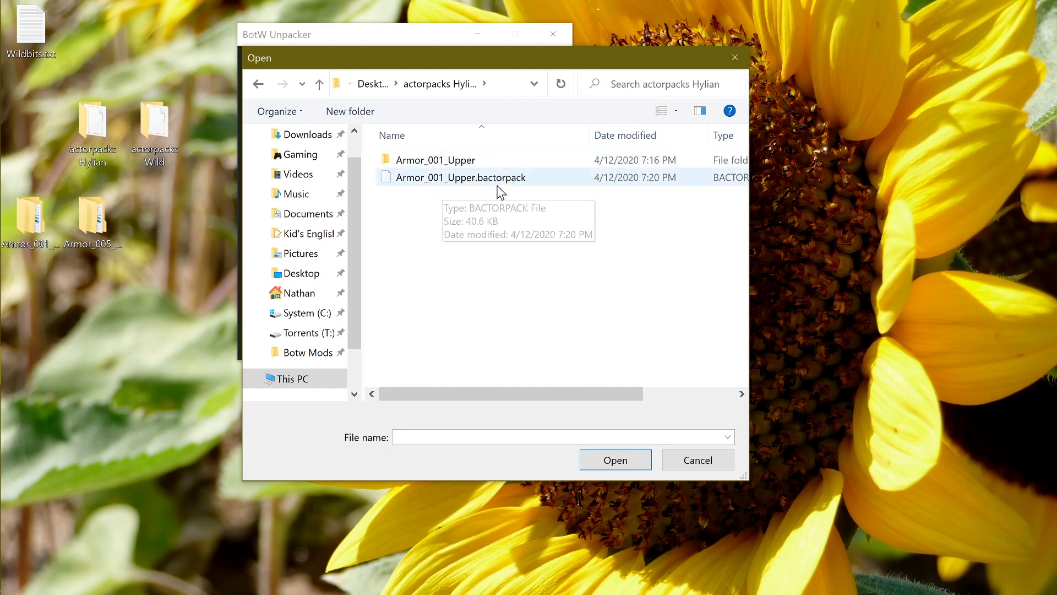
left_click(478, 182)
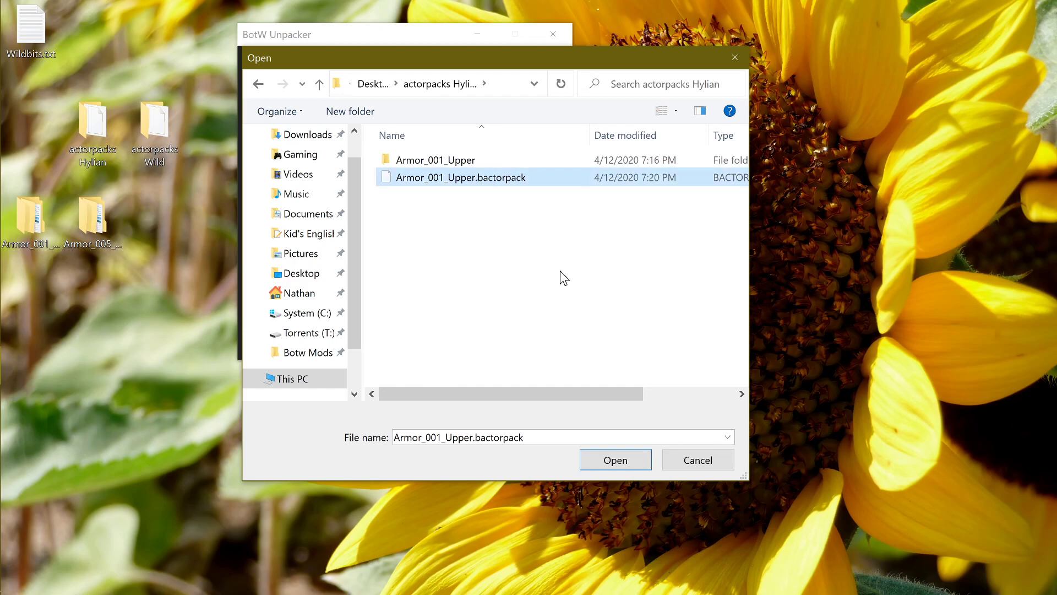
left_click(623, 463)
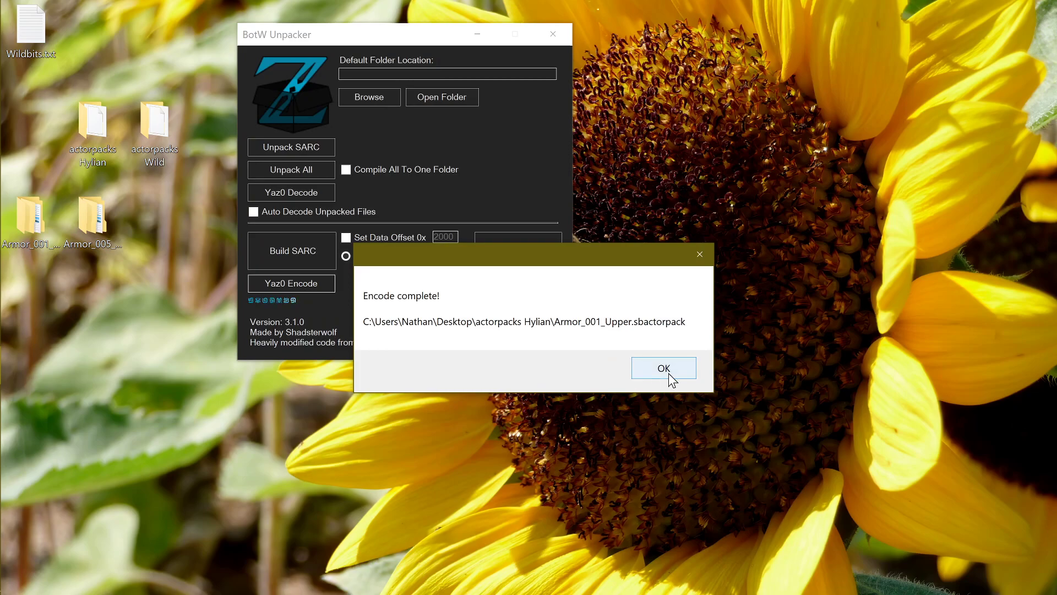
left_click(670, 374)
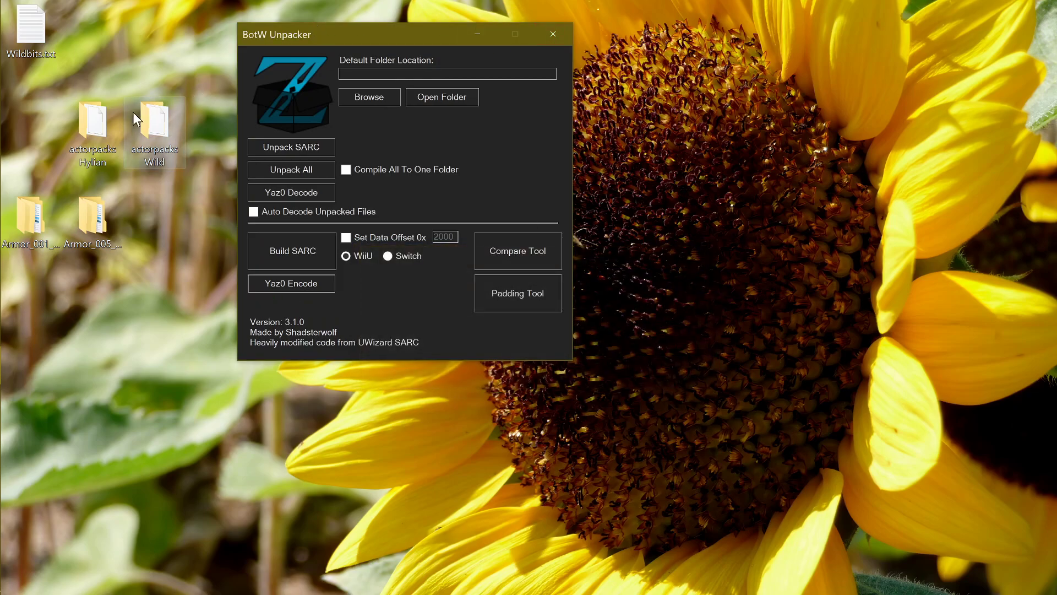
Step: Delete the Armor_001_Upper folder and Armor_001_Upper.bactorpack from actorpacks Hylian, keeping only the .sbactorpack
double_click(92, 124)
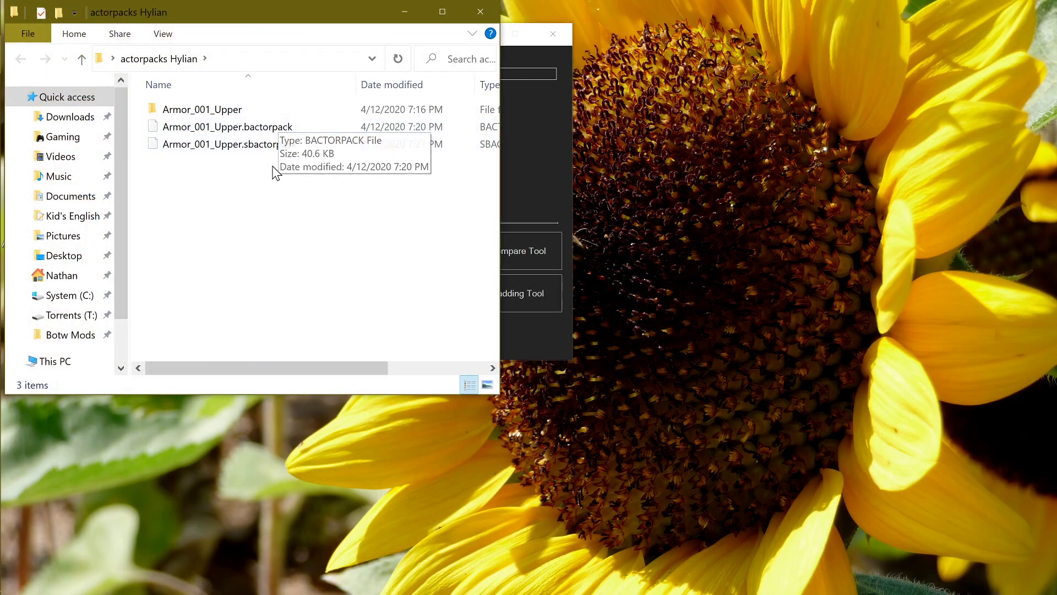
left_click_drag(141, 109, 246, 129)
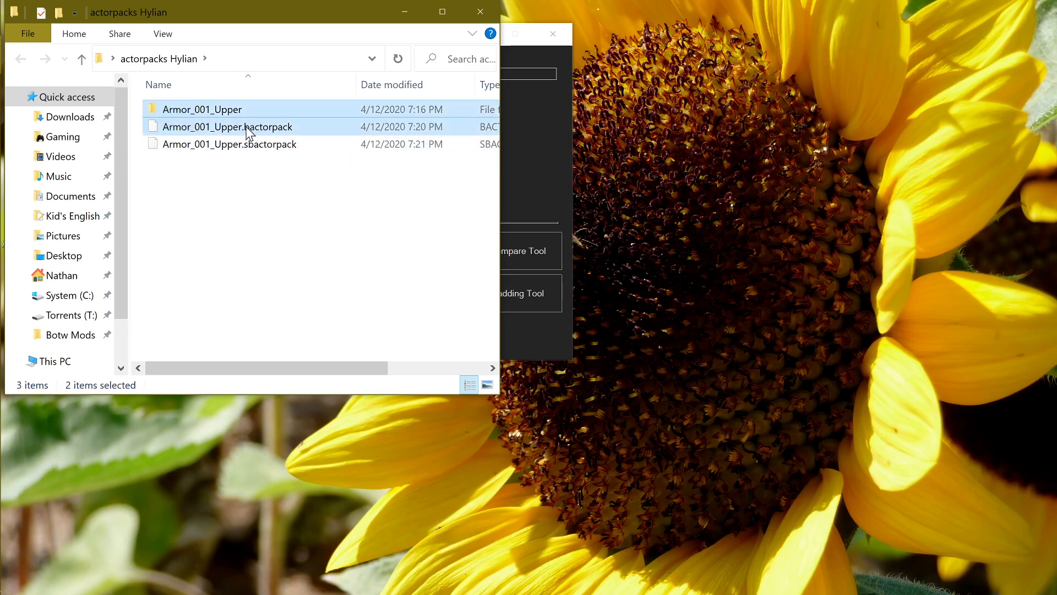
right_click(216, 109)
left_click(257, 397)
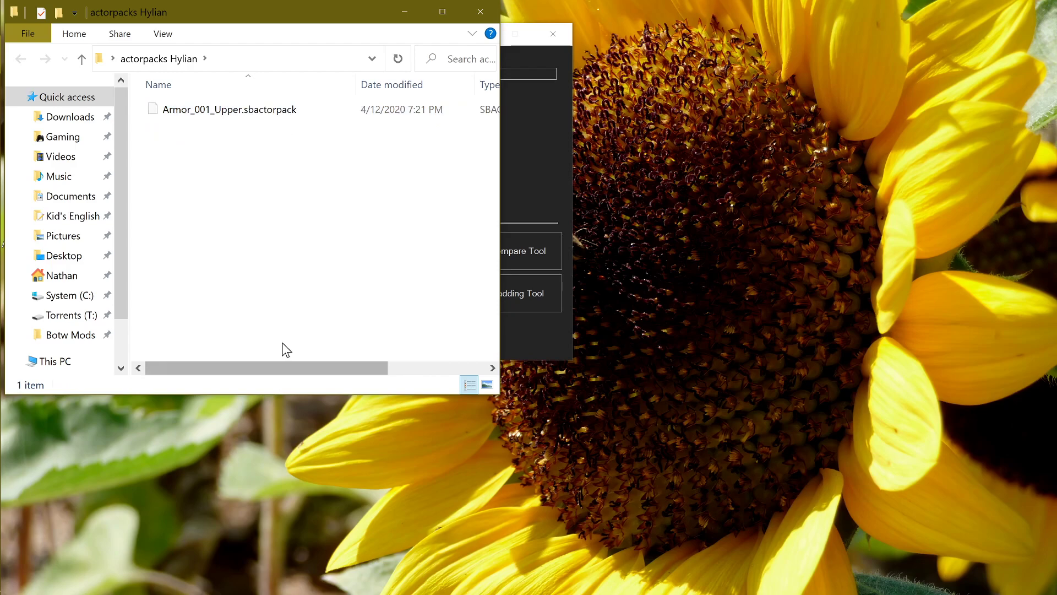